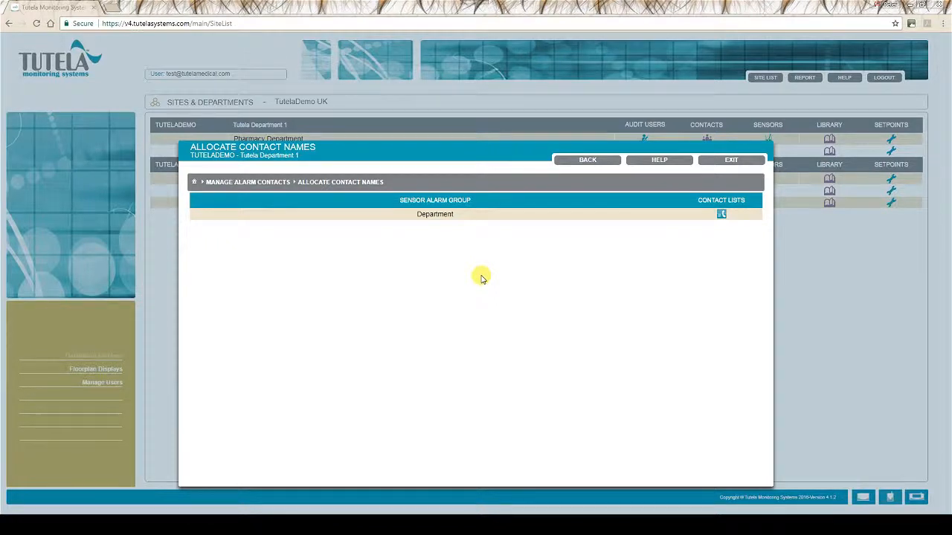
Select the Department sensor alarm group in Tutela Department 1's contact-name allocation
left_click(462, 216)
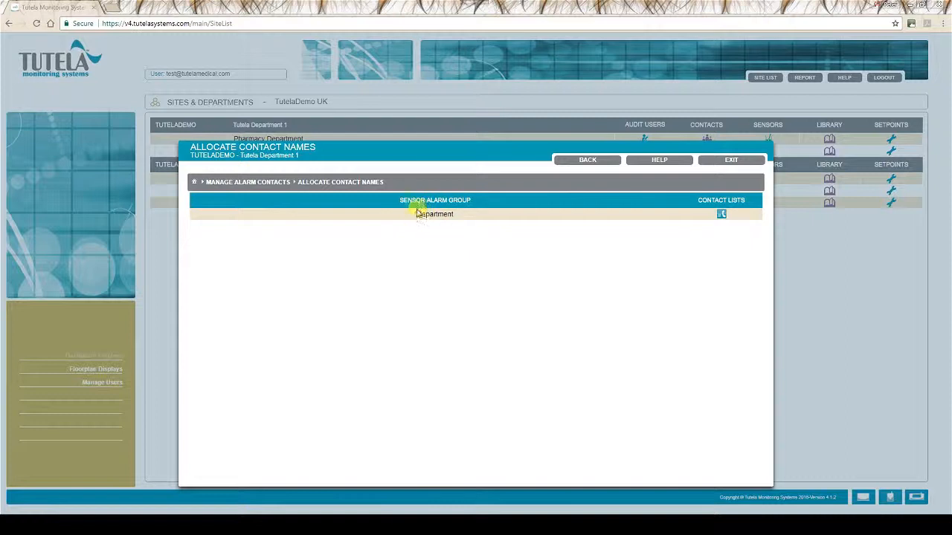
Show the Department group's contact lists and view the 24/7 list's allocated contacts
left_click(721, 215)
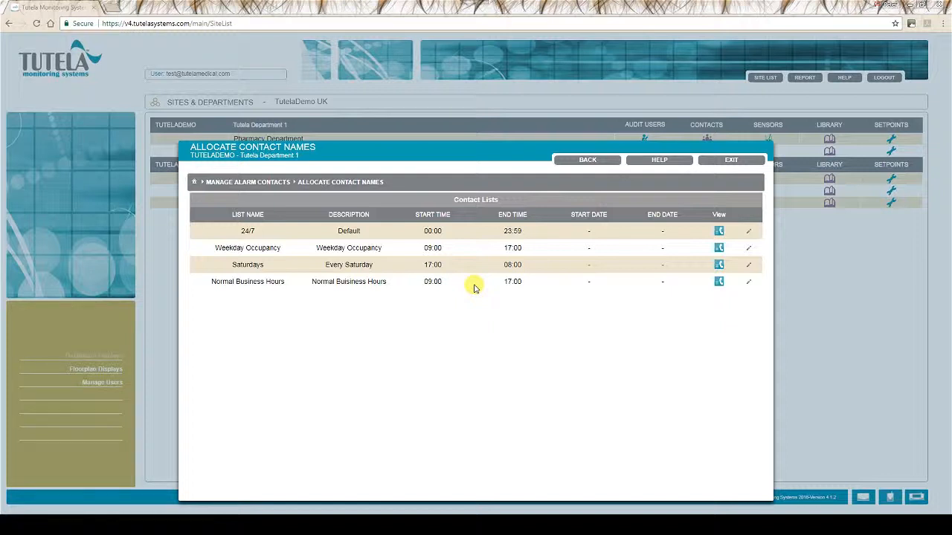
left_click(719, 232)
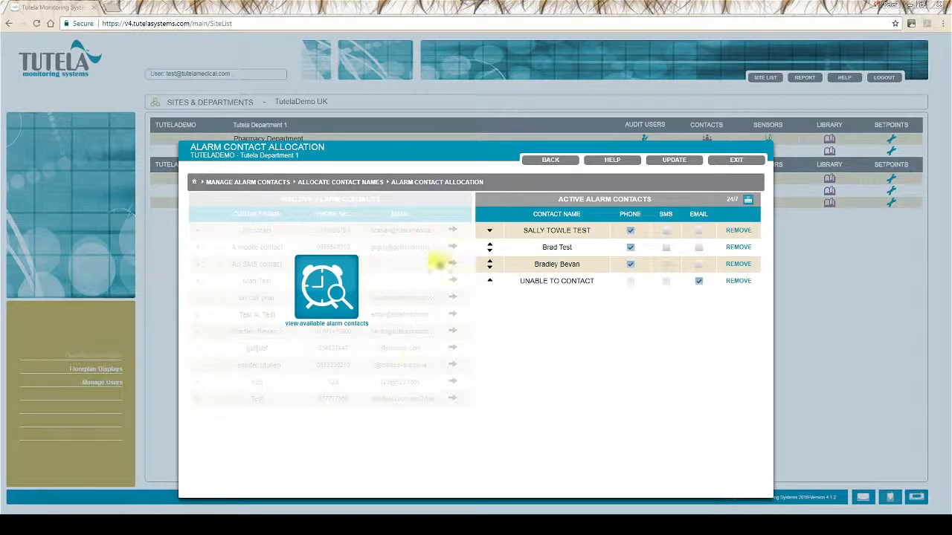
Add an inactive contact to the 24/7 active list, then remove it again with confirmation
left_click(332, 278)
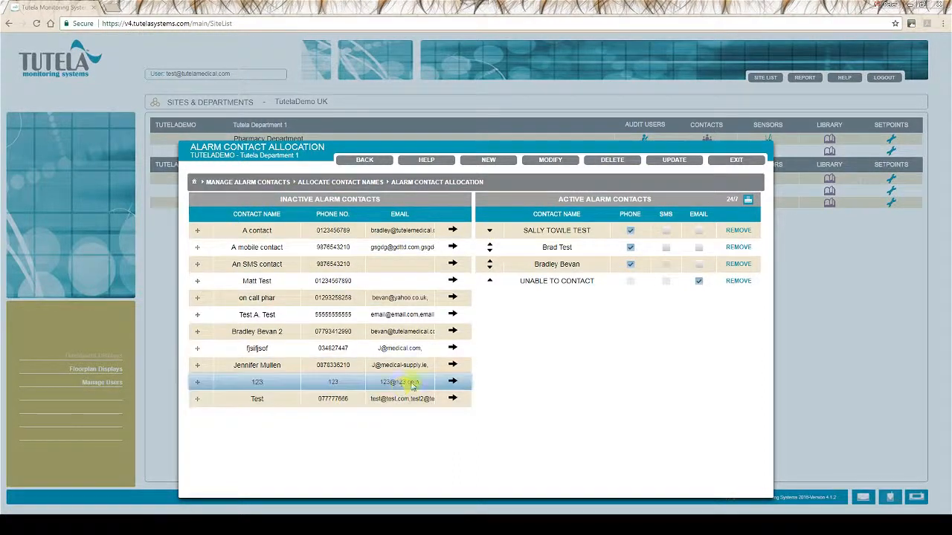
left_click(452, 366)
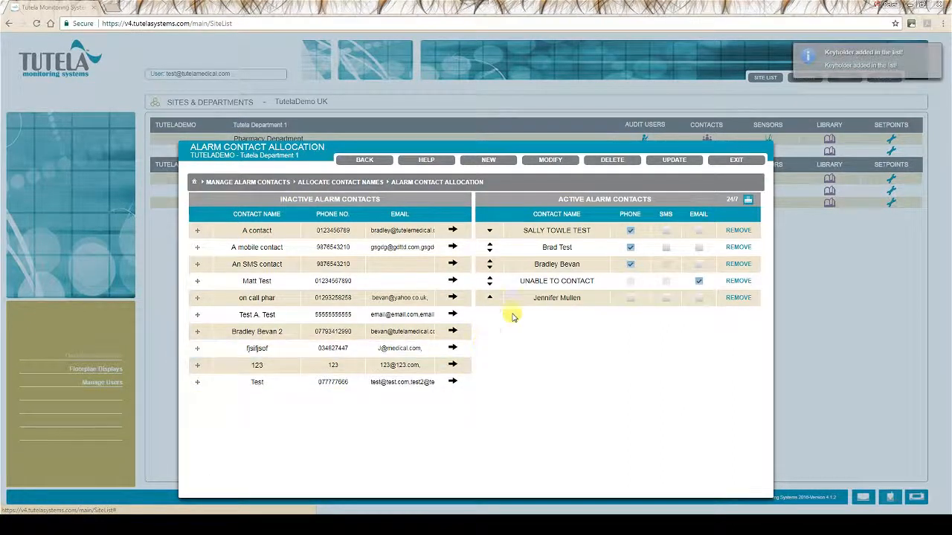
left_click(740, 300)
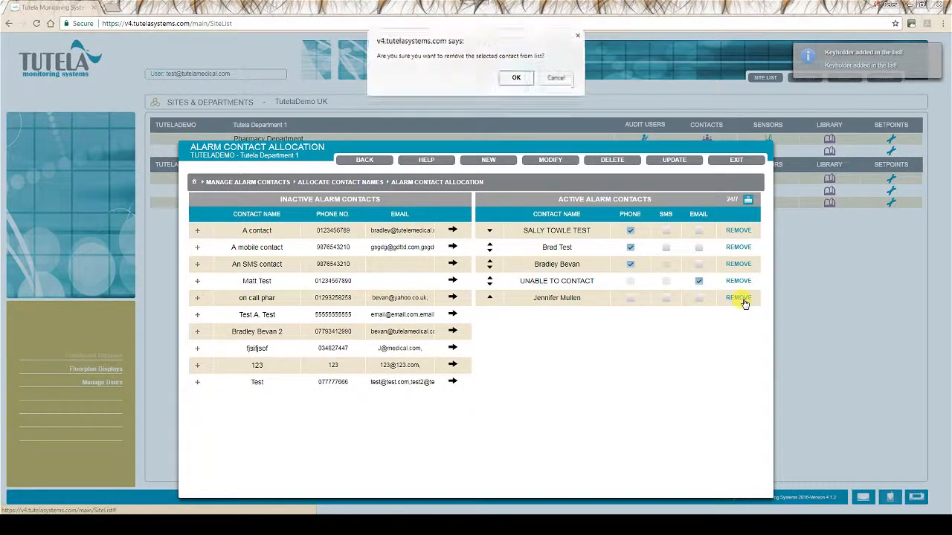
left_click(516, 82)
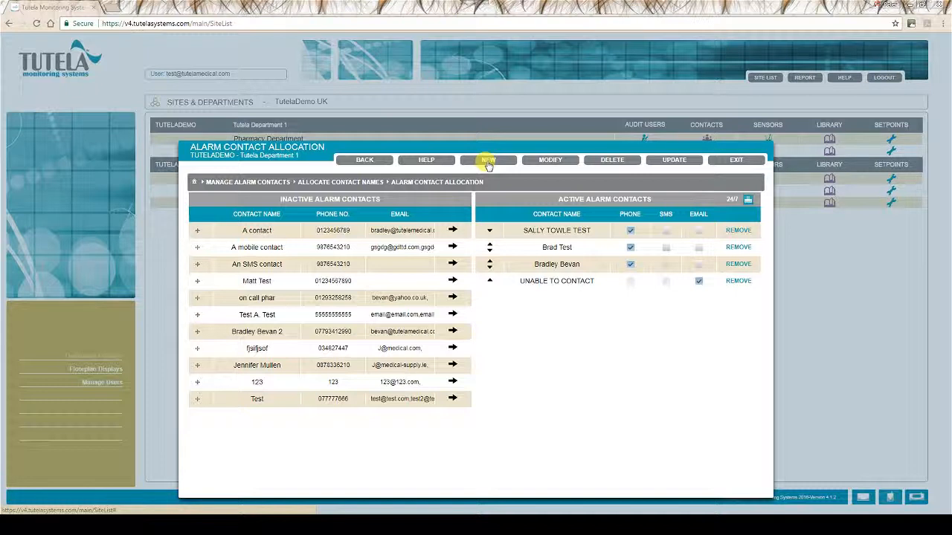
left_click(488, 160)
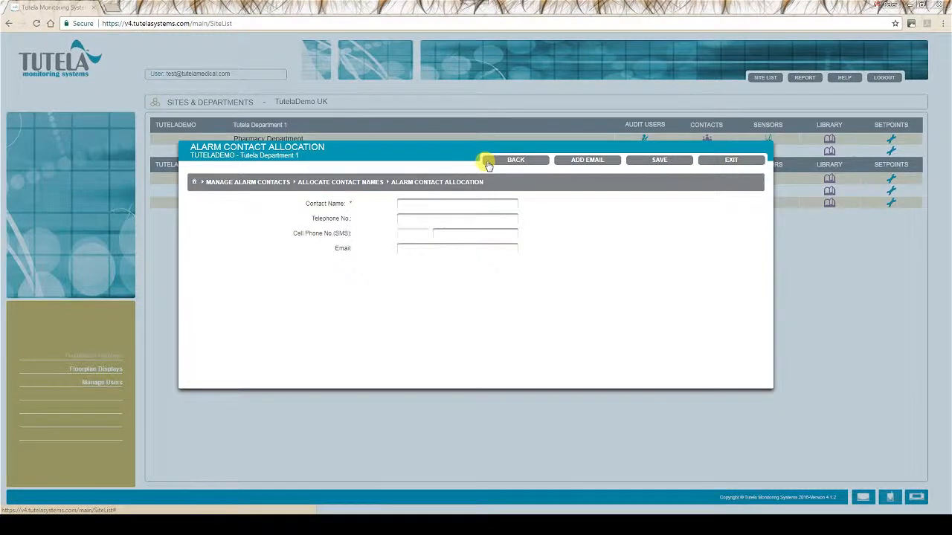
Create a new contact with the person's name, telephone number and pasted e-mail address, then save
left_click(457, 202)
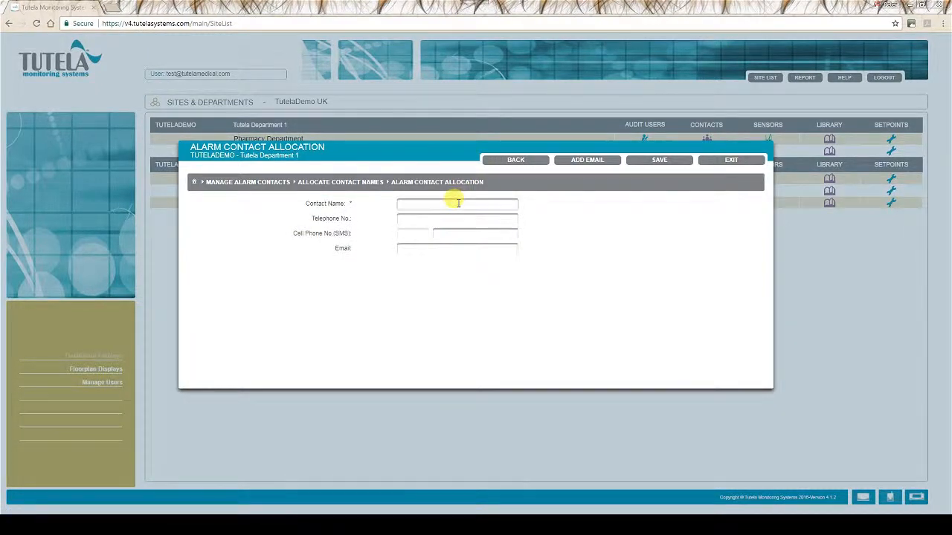
type("joe bloggs")
left_click(457, 218)
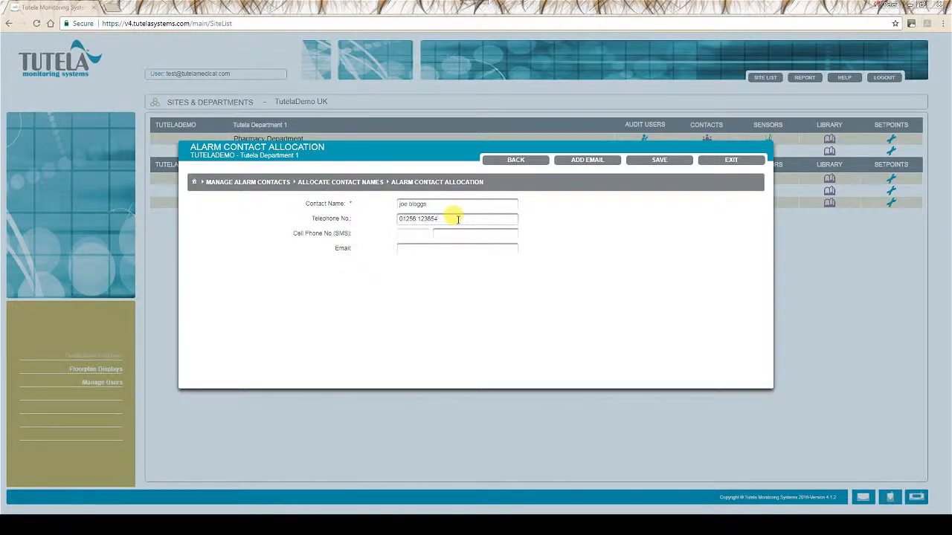
left_click(453, 203)
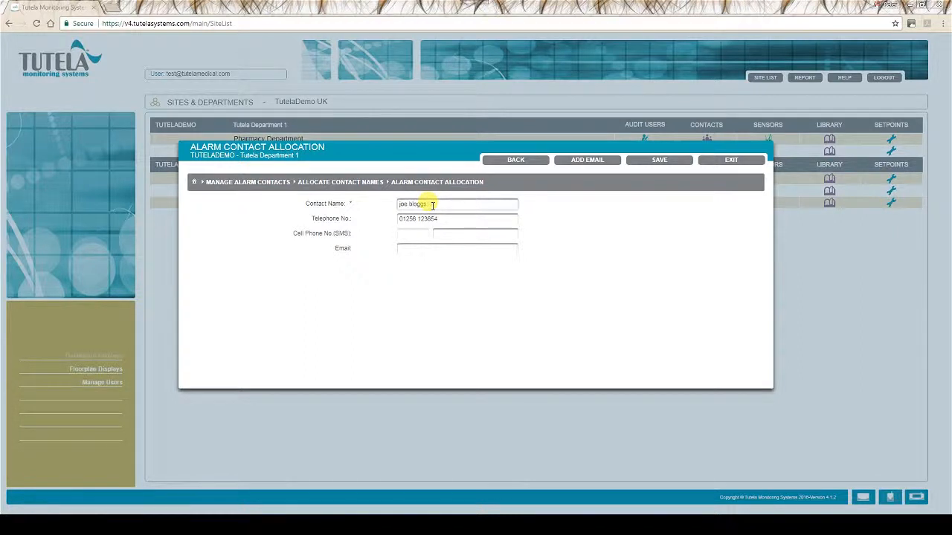
left_click(421, 233)
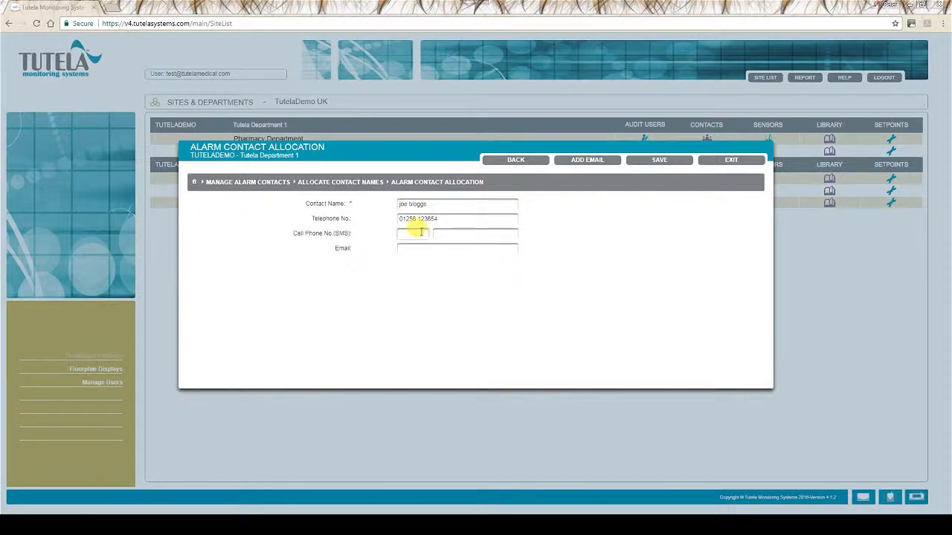
left_click(419, 251)
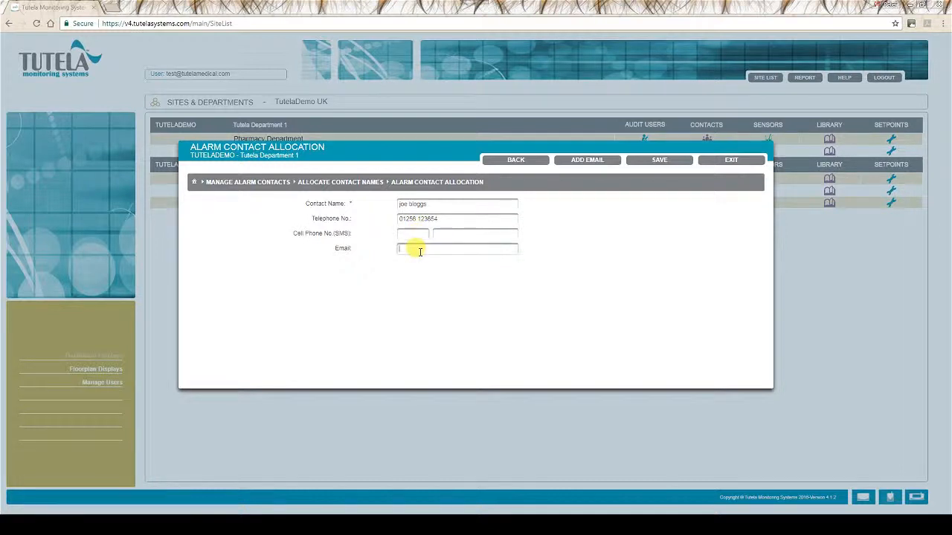
key("ctrl+v")
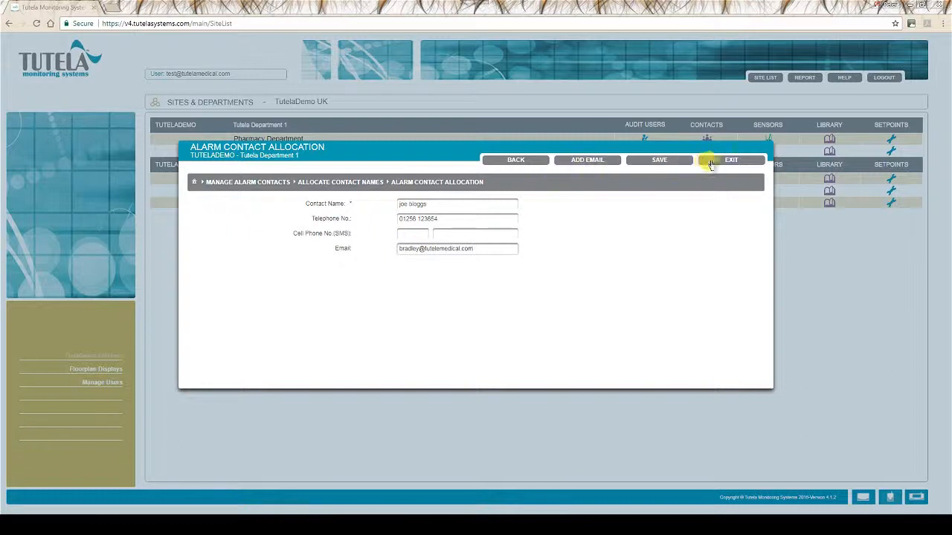
left_click(652, 164)
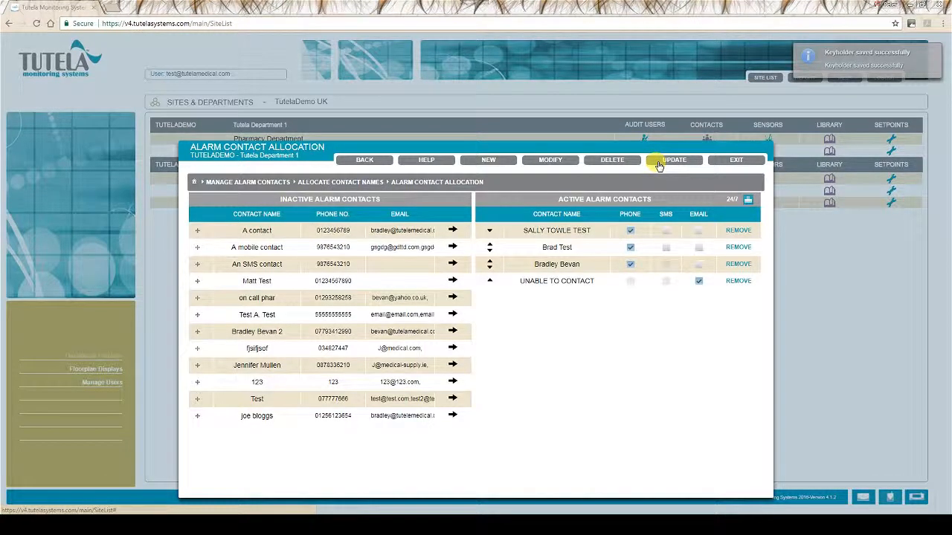
Edit an inactive contact, change its name's trailing 2 to 3, and update it
left_click(257, 335)
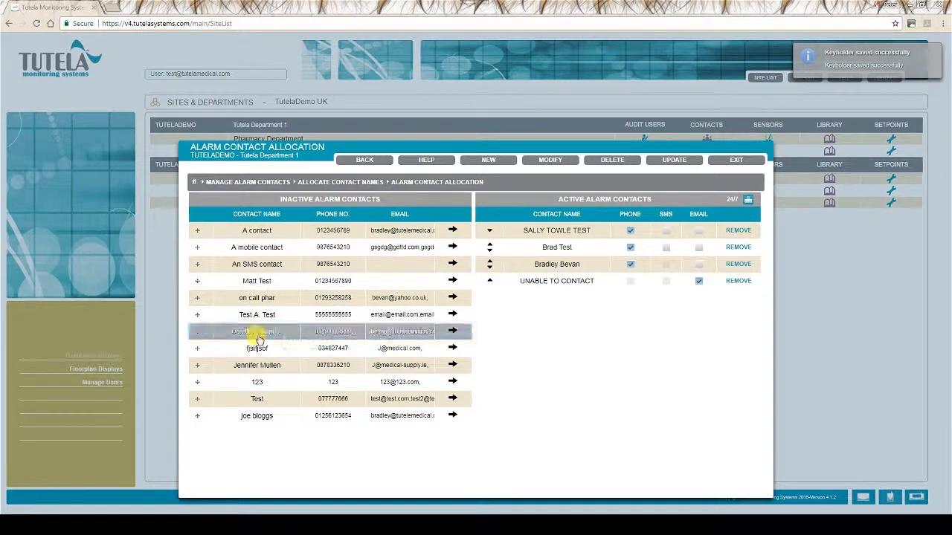
left_click(549, 160)
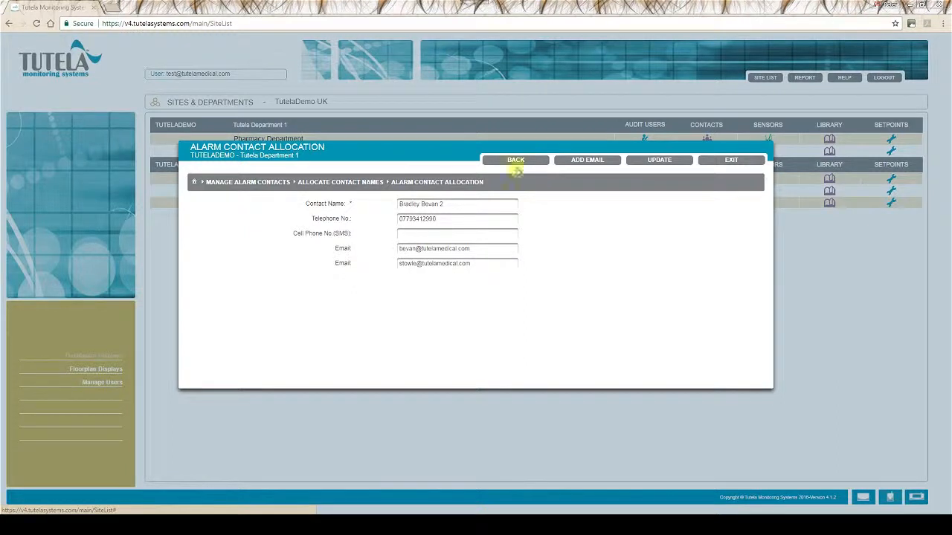
left_click(456, 204)
key("BackSpace")
type("3")
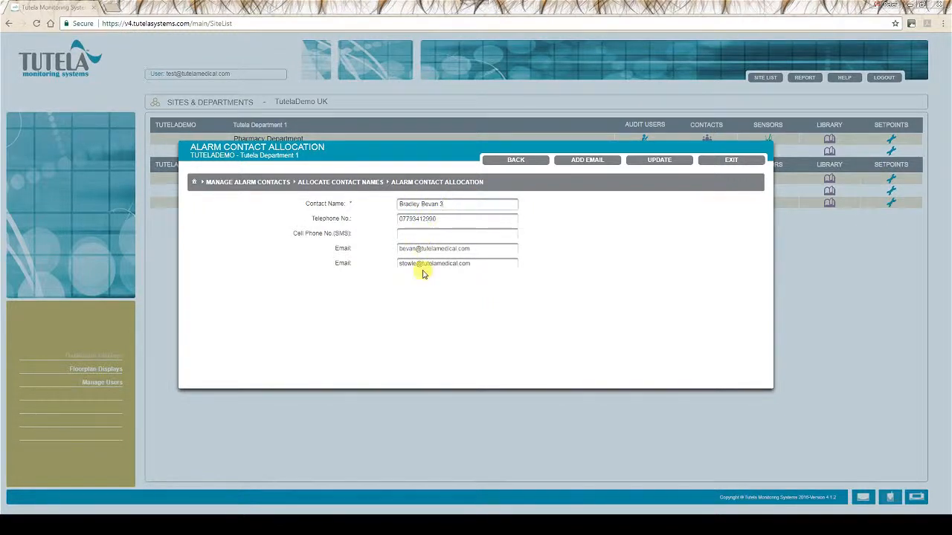
left_click(651, 161)
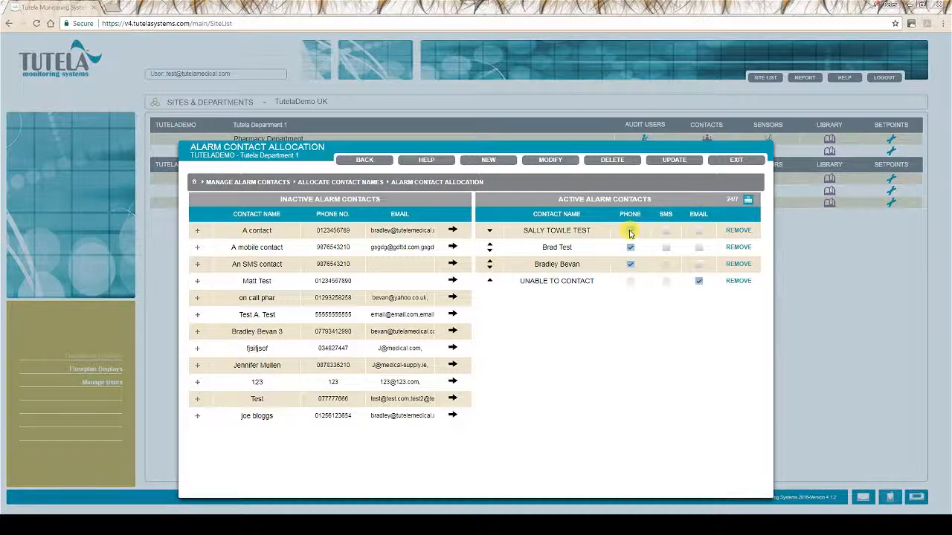
Enable phone, SMS and email alerts for the second 24/7 active contact
left_click(629, 250)
left_click(629, 266)
left_click(665, 248)
left_click(698, 248)
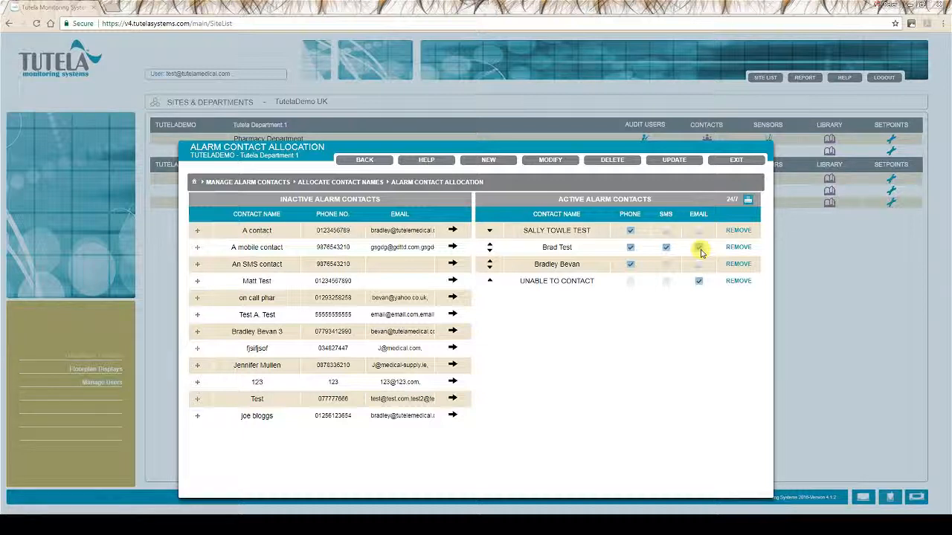
left_click(699, 249)
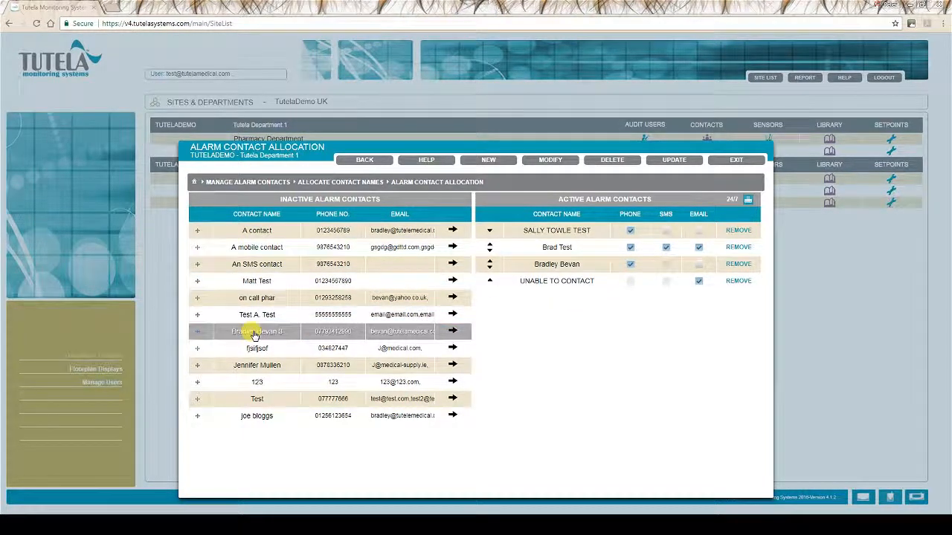
left_click(542, 159)
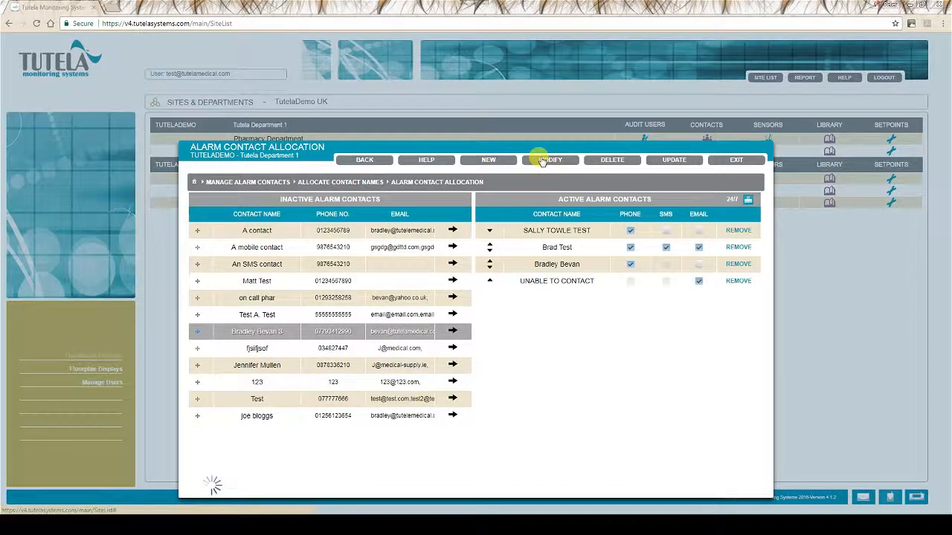
Add a third email address to the contact ending in 3 and update it
left_click_drag(473, 249, 386, 250)
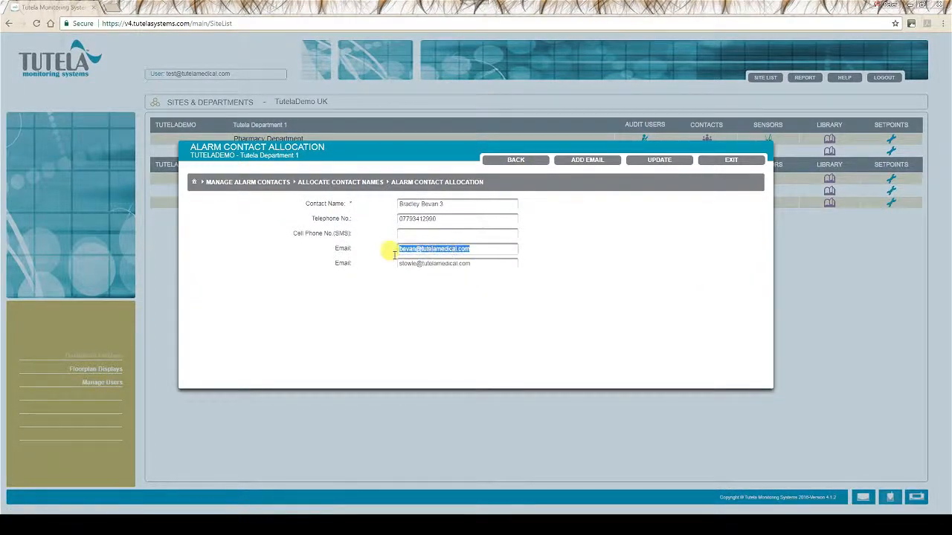
left_click_drag(470, 263, 388, 264)
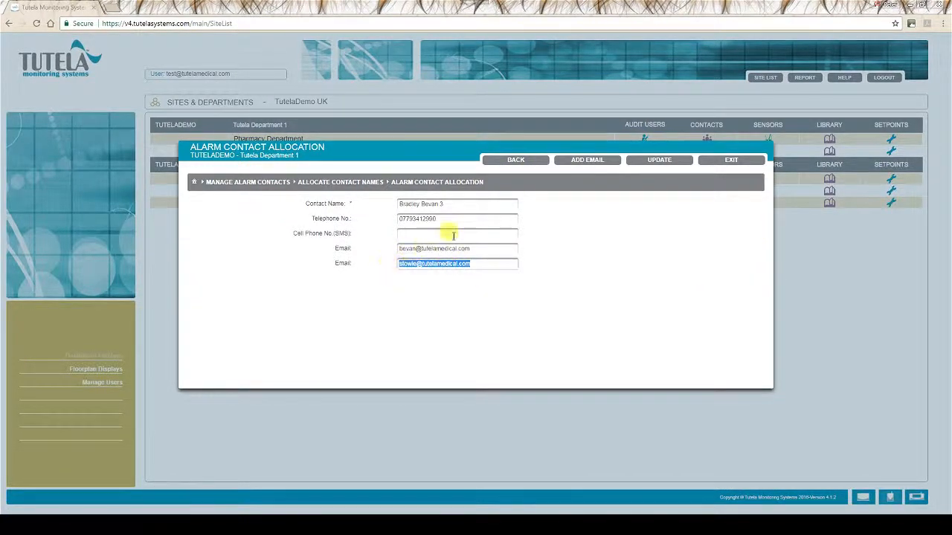
left_click(587, 160)
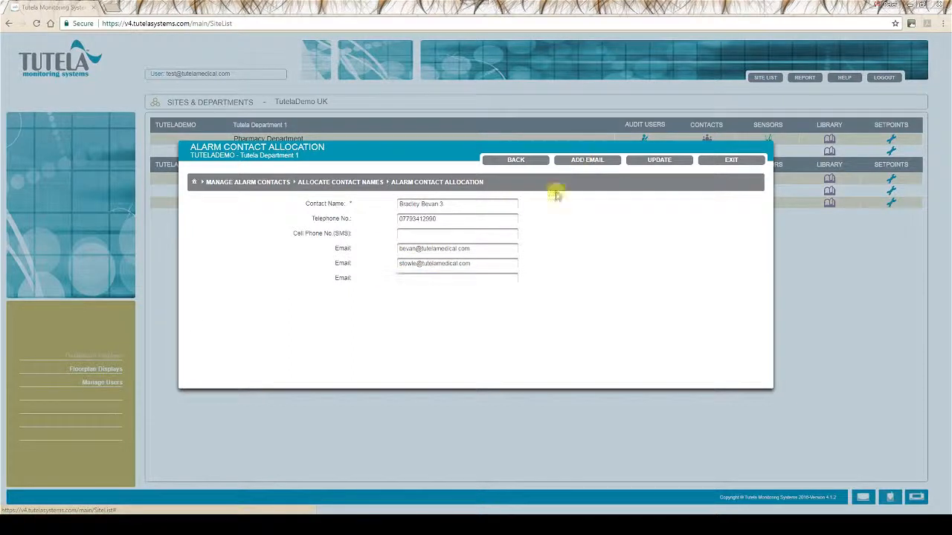
left_click(462, 278)
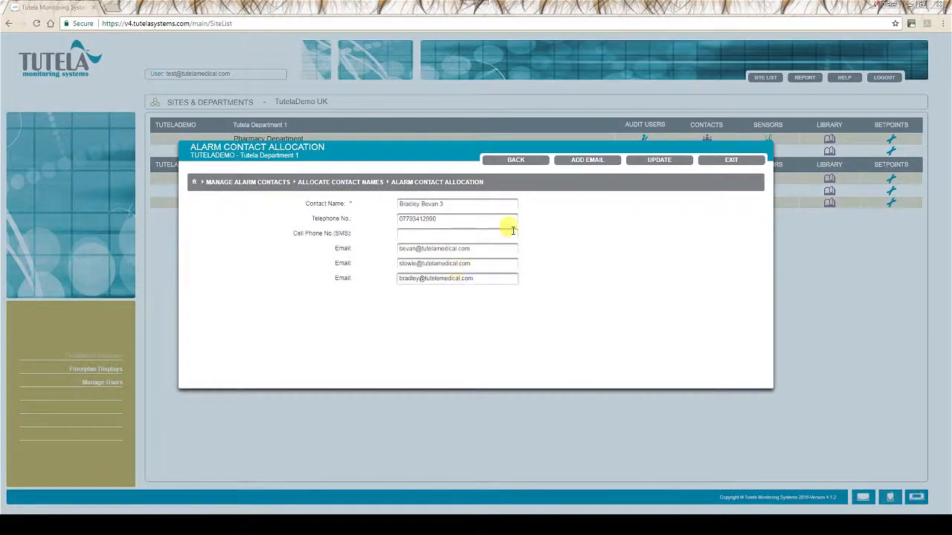
left_click(655, 160)
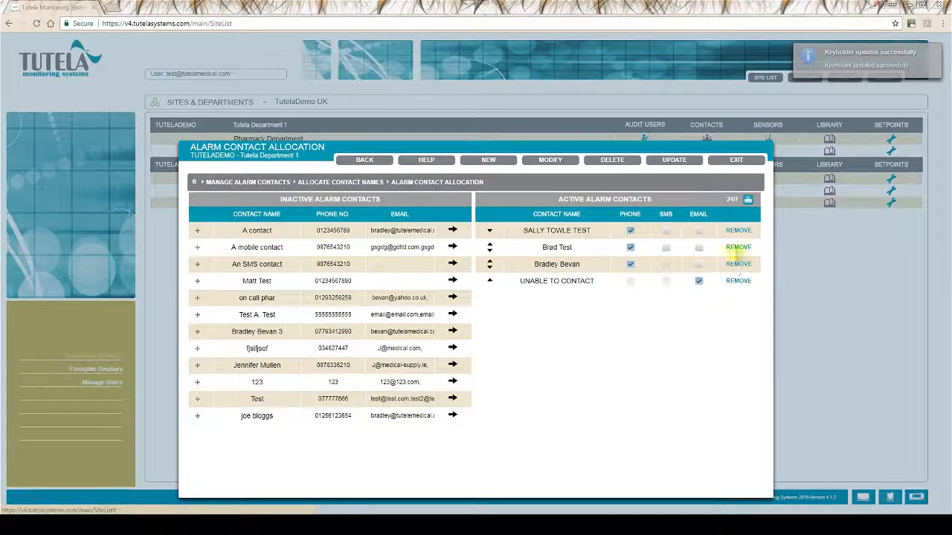
left_click(738, 248)
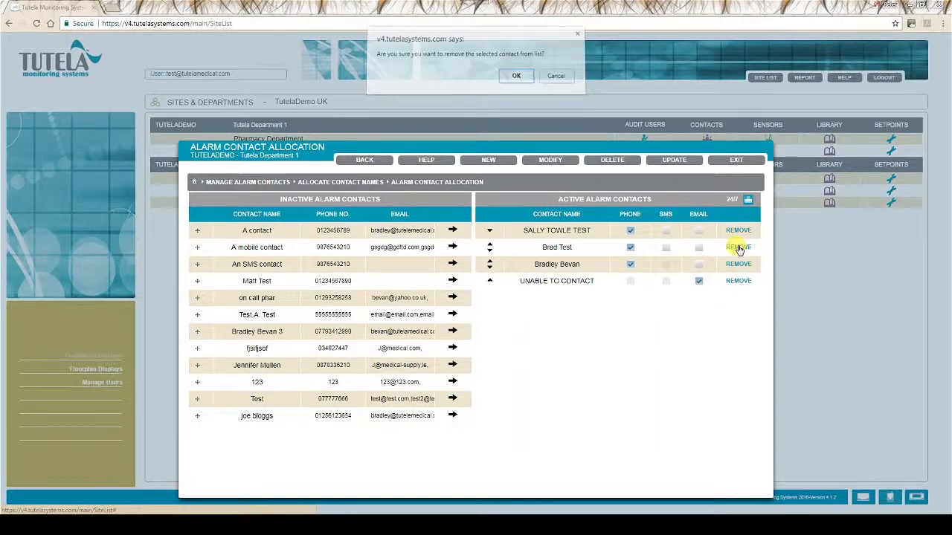
Re-add the removed contact above UNABLE TO CONTACT and turn on its phone alerts
left_click(516, 77)
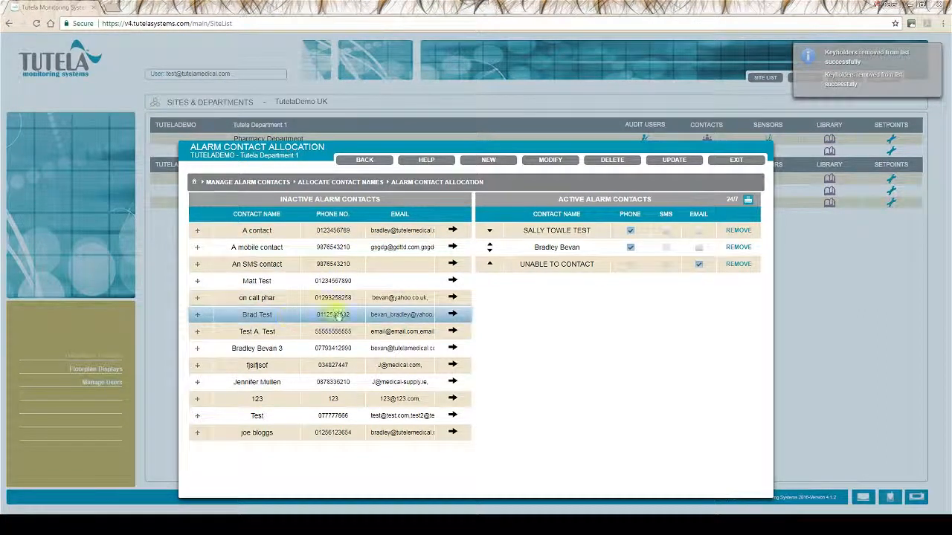
left_click(452, 315)
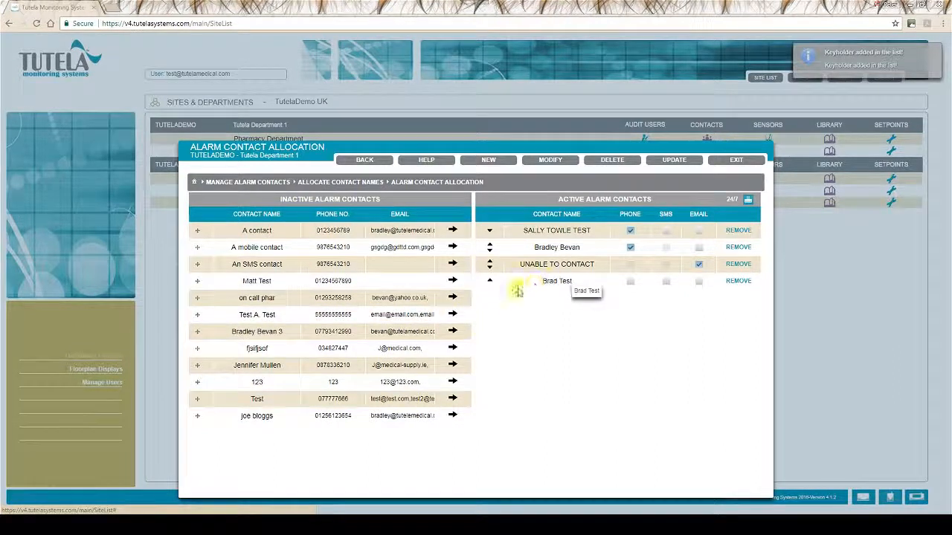
left_click(489, 281)
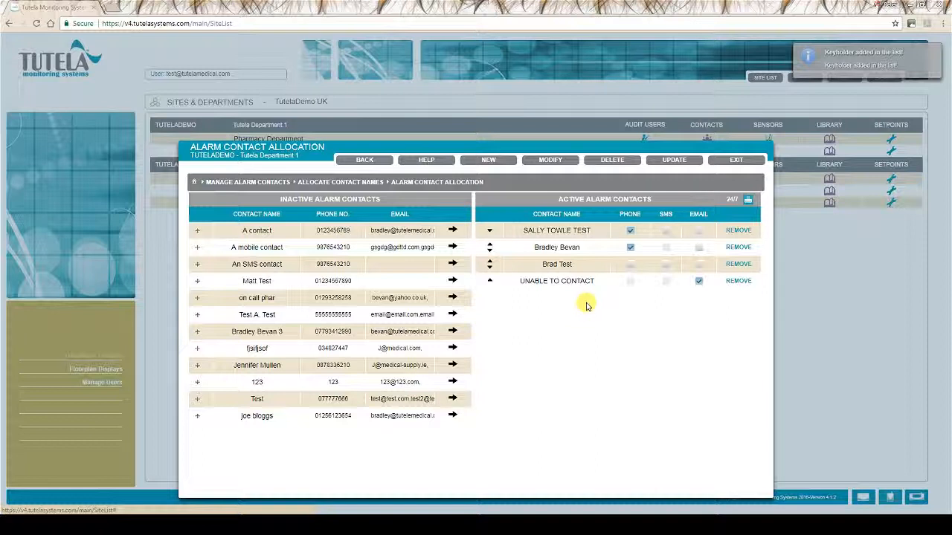
left_click(630, 232)
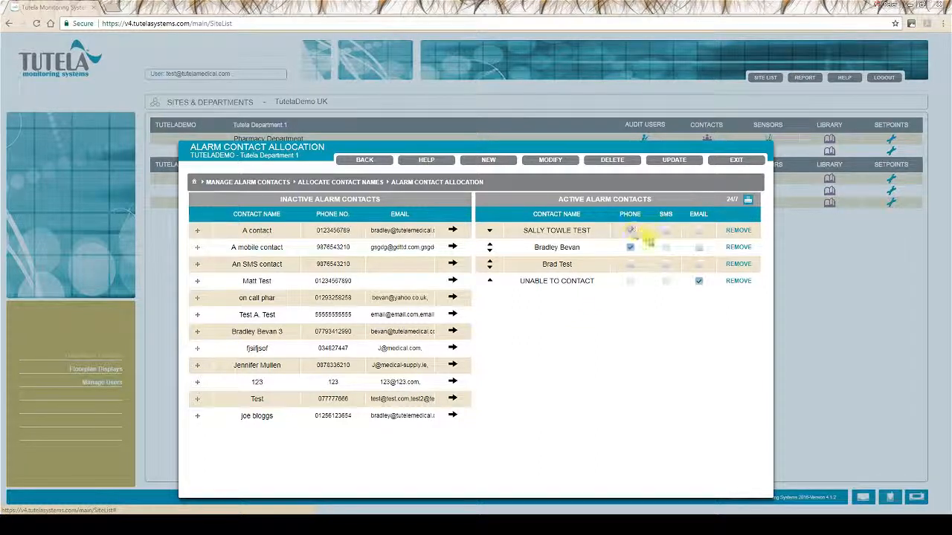
left_click(629, 266)
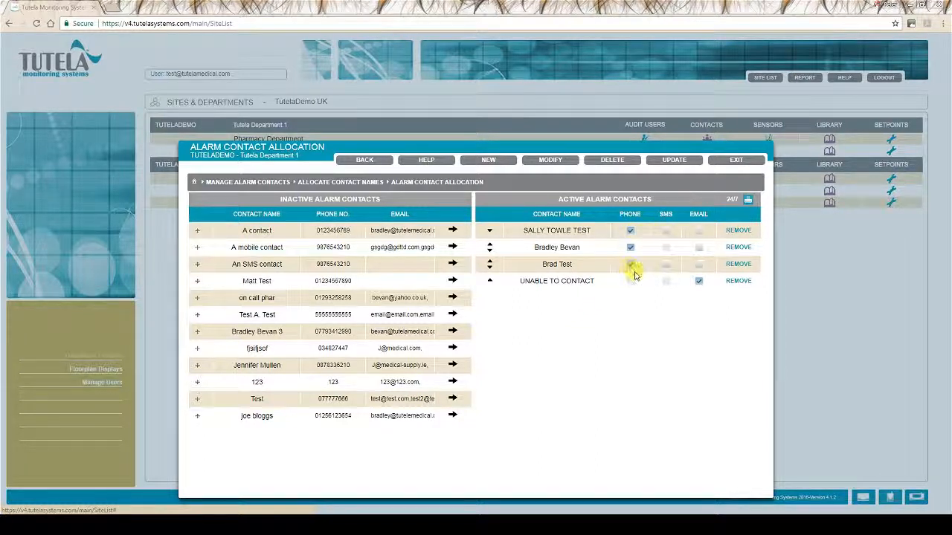